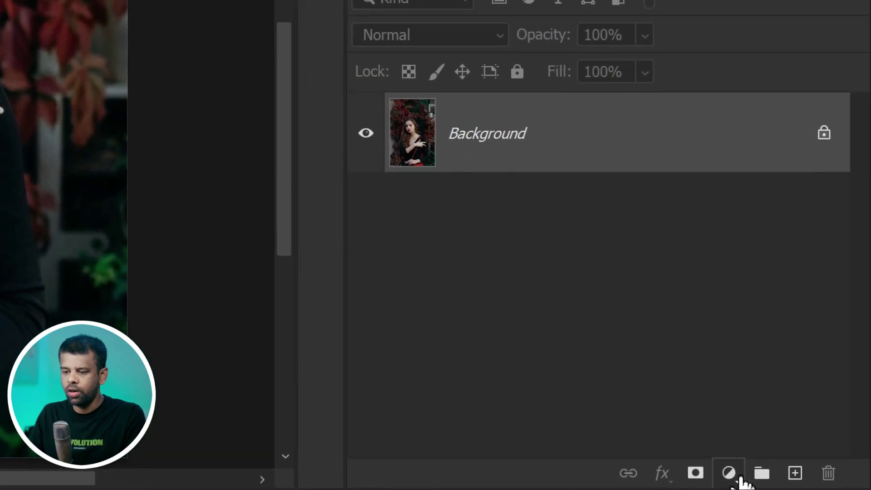
Add a Solid Color fill layer in bright orange (H 20, S 100, B 100) above the portrait
left_click(730, 476)
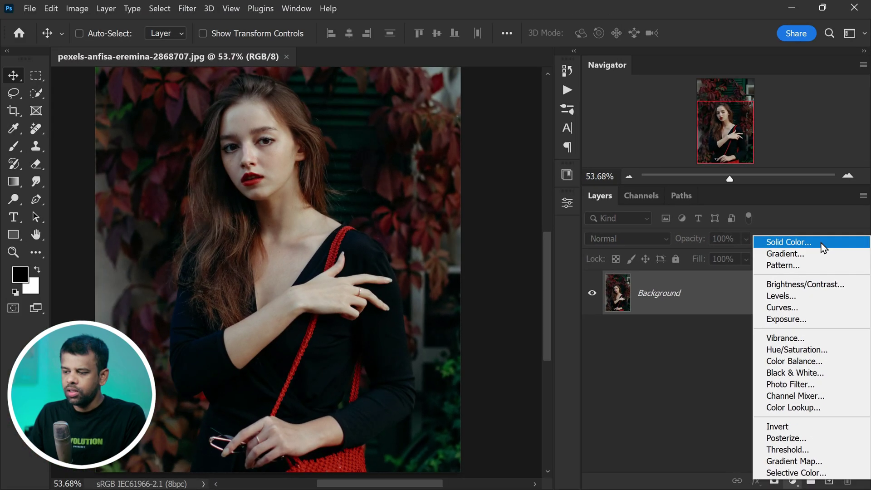
left_click(820, 242)
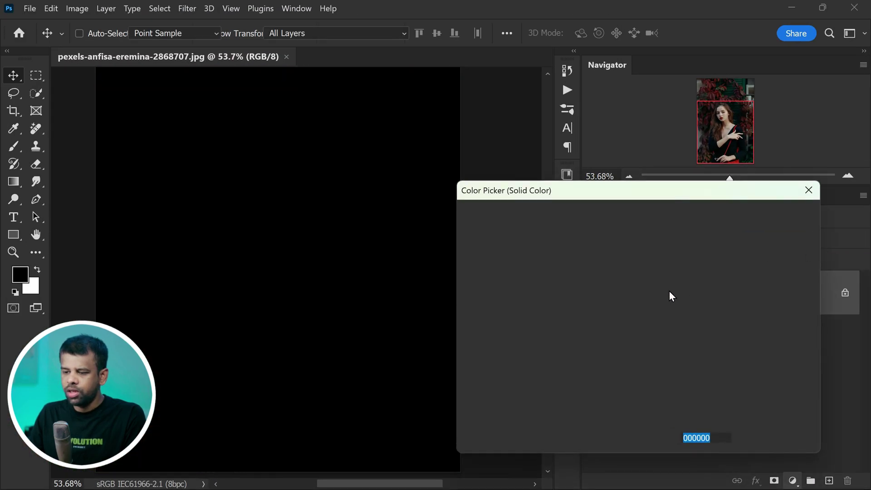
left_click(656, 385)
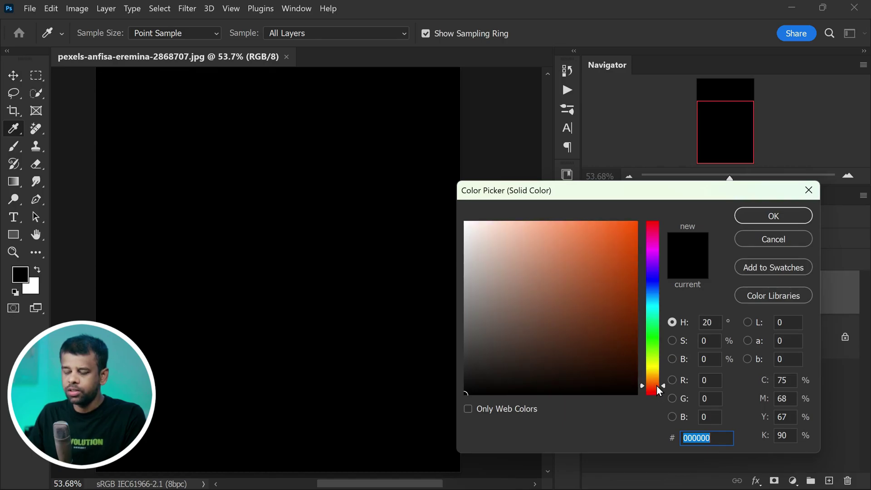
left_click_drag(615, 319, 640, 220)
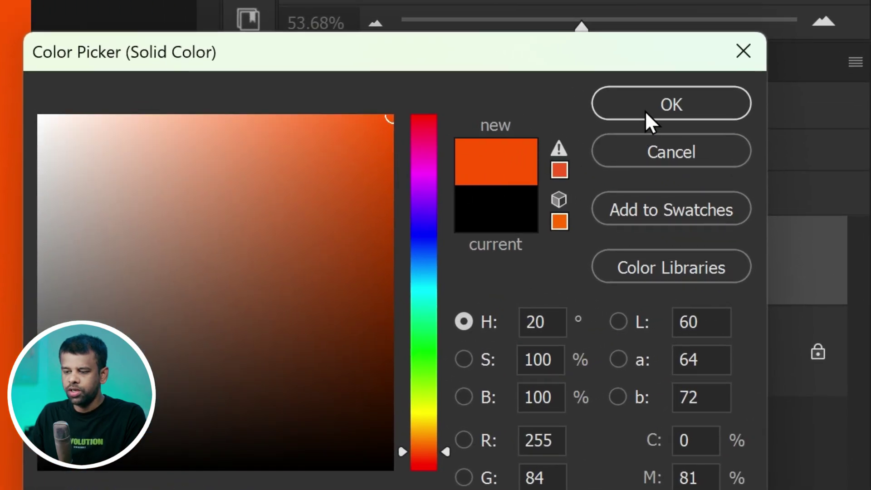
left_click(644, 111)
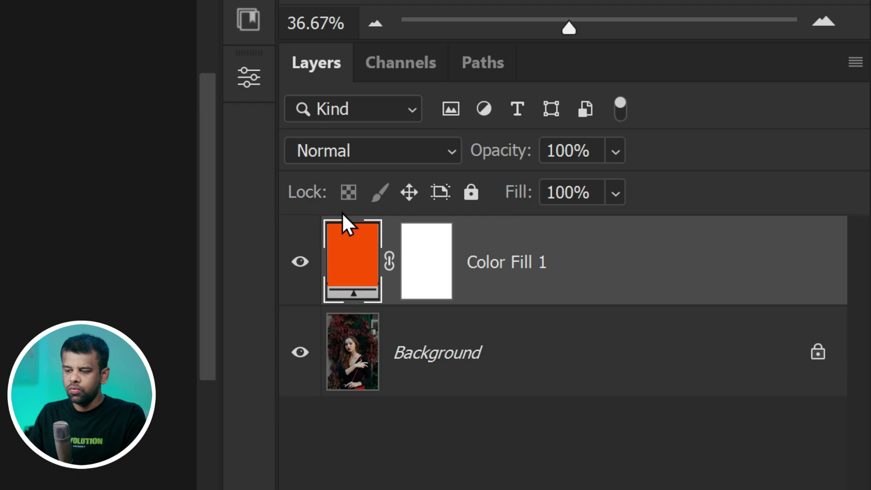
Set Color Fill 1 to Multiply blending, then target its layer mask
left_click(435, 235)
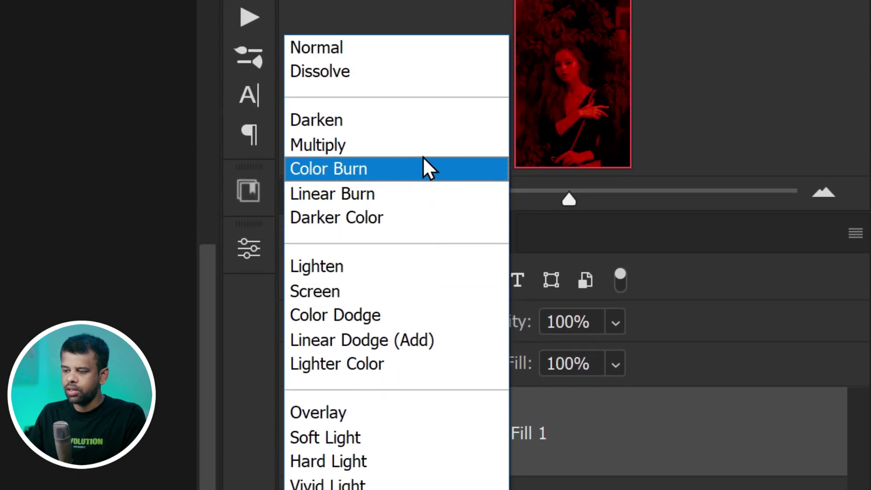
left_click(420, 145)
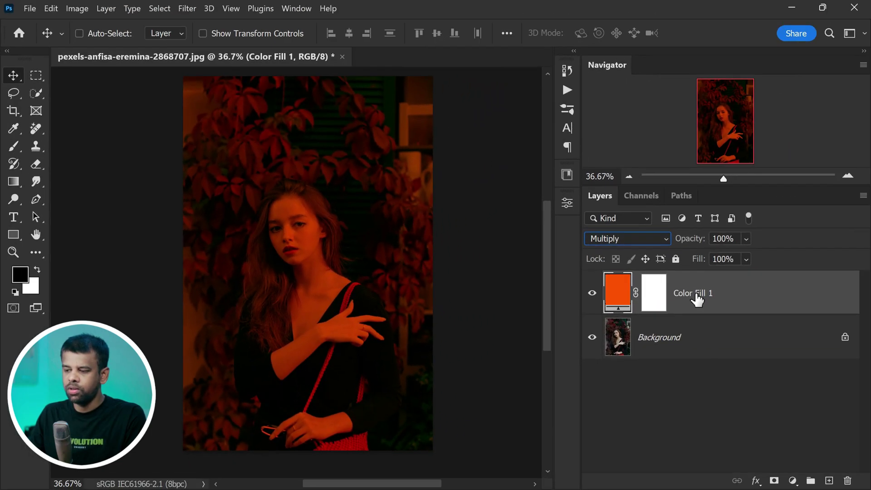
left_click(653, 297)
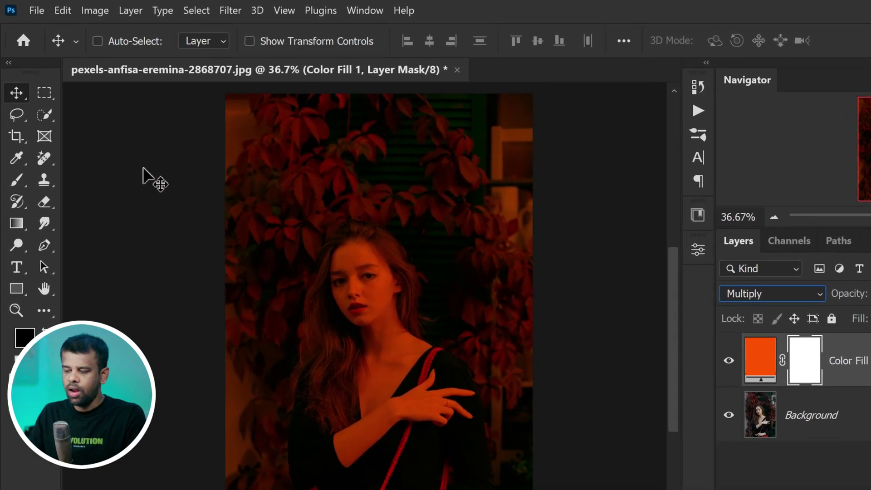
Apply Image the merged RGB portrait into the mask with Multiply blending
left_click(94, 10)
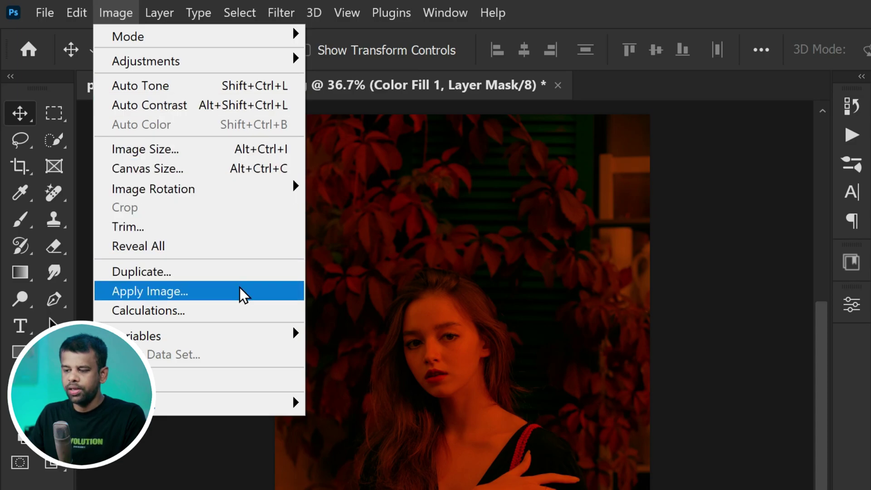
left_click(243, 294)
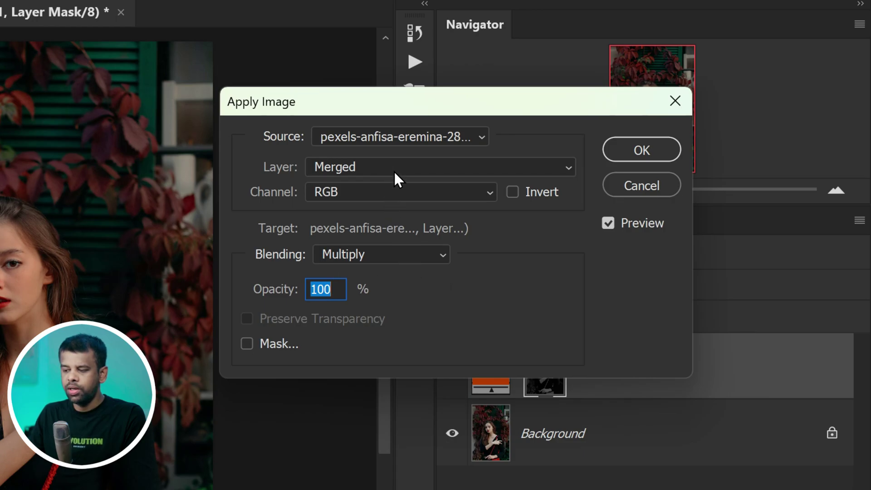
left_click(434, 256)
left_click(433, 223)
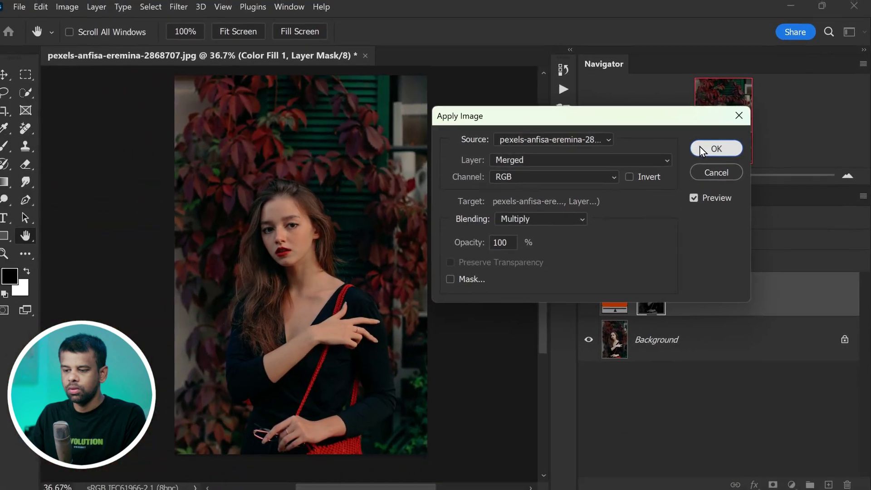
left_click(699, 146)
scroll(313, 252, "down", 1)
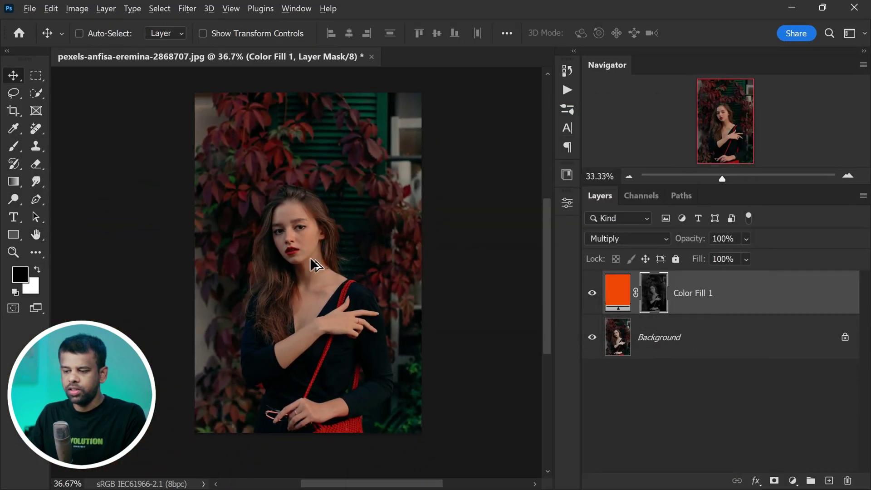
scroll(310, 235, "up", 4)
scroll(309, 234, "up", 1)
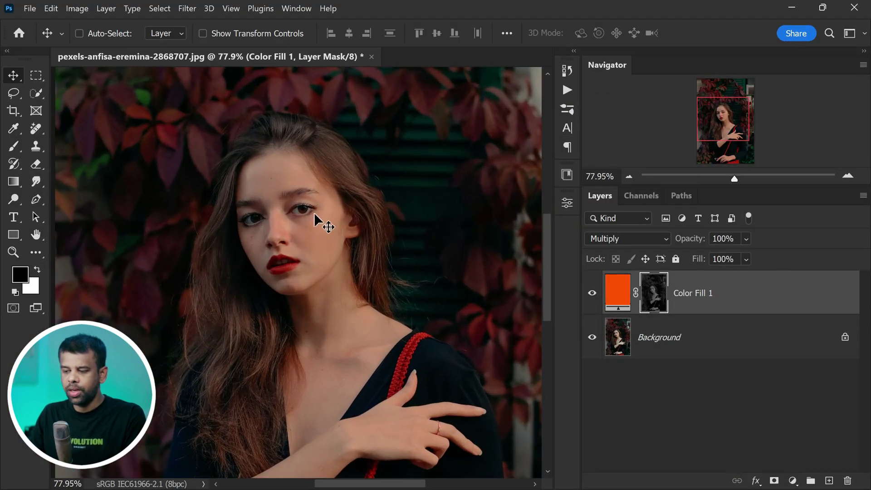
scroll(289, 255, "down", 1)
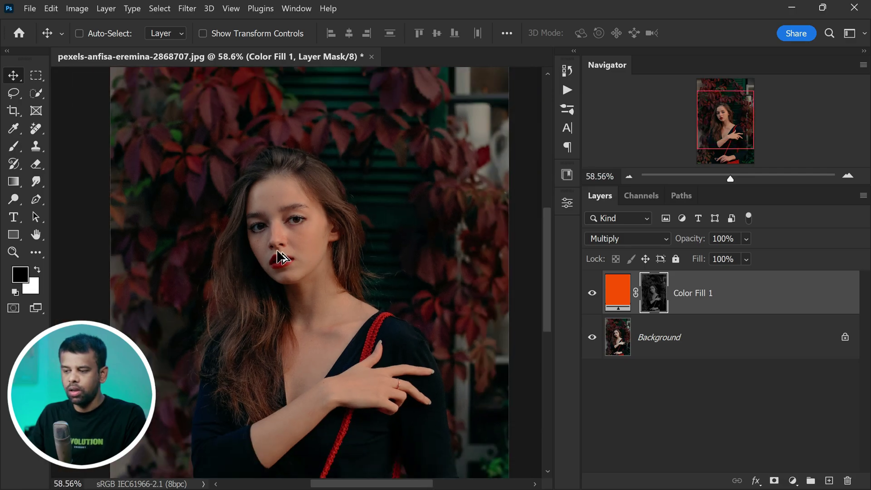
scroll(289, 256, "down", 1)
scroll(289, 256, "down", 1)
scroll(289, 256, "down", 1)
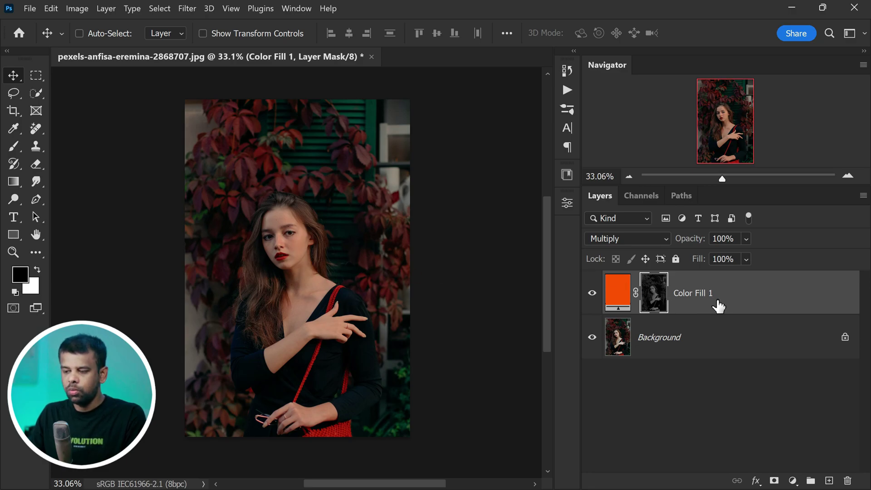
Split the Underlying Layer white Blend If slider to about 75/255 so the fill fades over bright tones
key("ctrl+2")
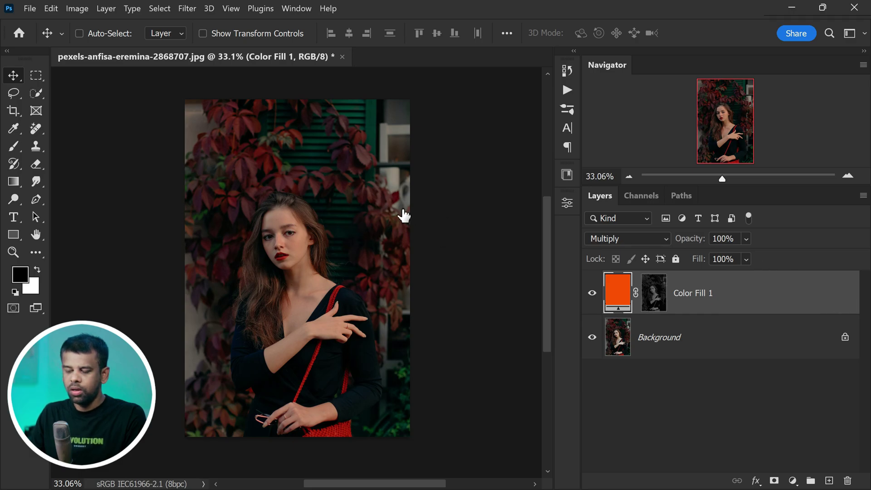
key("ctrl+alt+b")
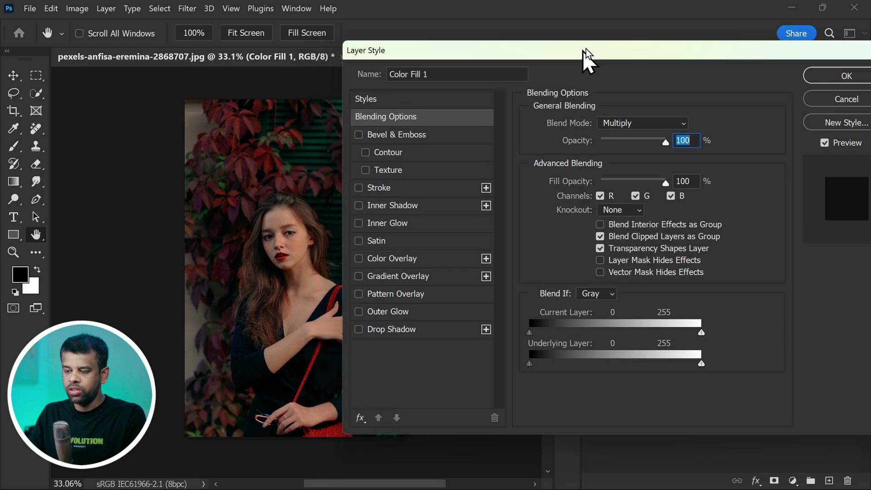
left_click_drag(585, 48, 640, 29)
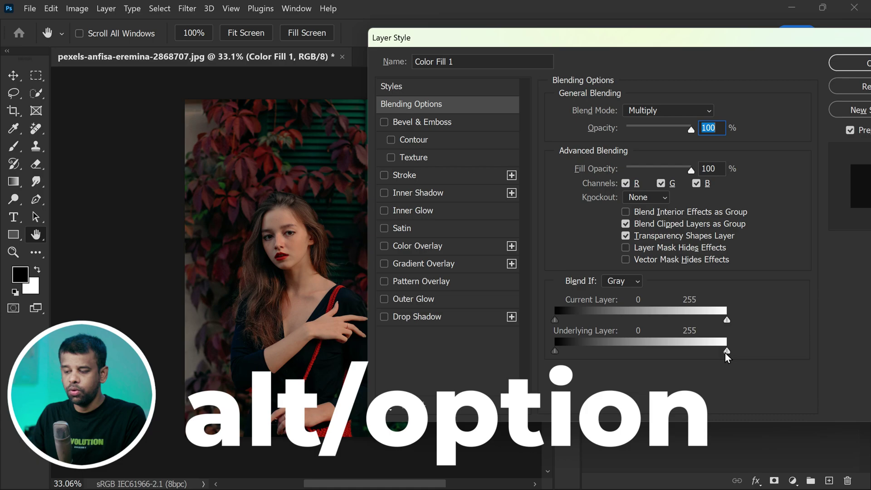
mouse_move(724, 352)
left_mouse_down("alt")
mouse_move(603, 352)
mouse_move(602, 360)
left_mouse_up("alt")
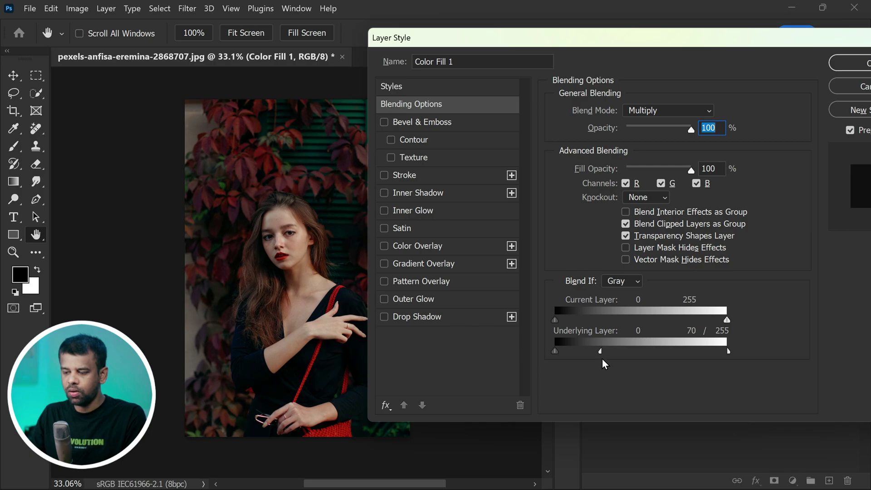
left_click_drag(601, 350, 602, 351)
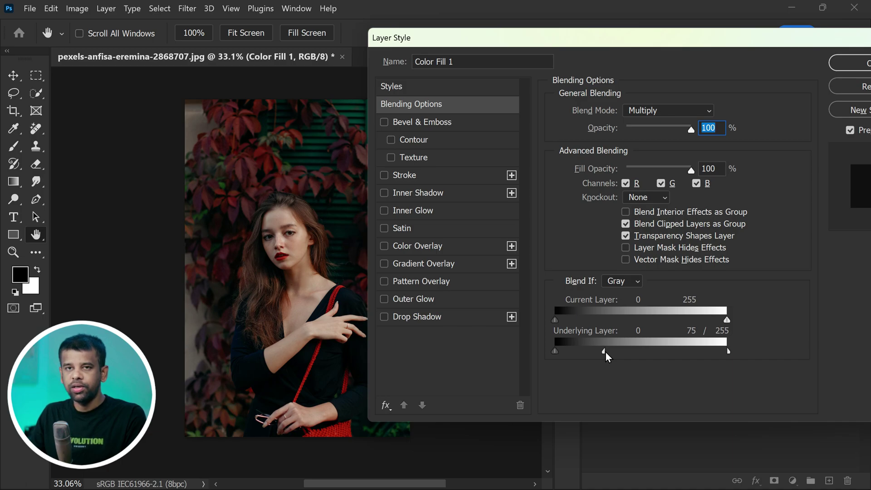
left_click(838, 65)
key("v")
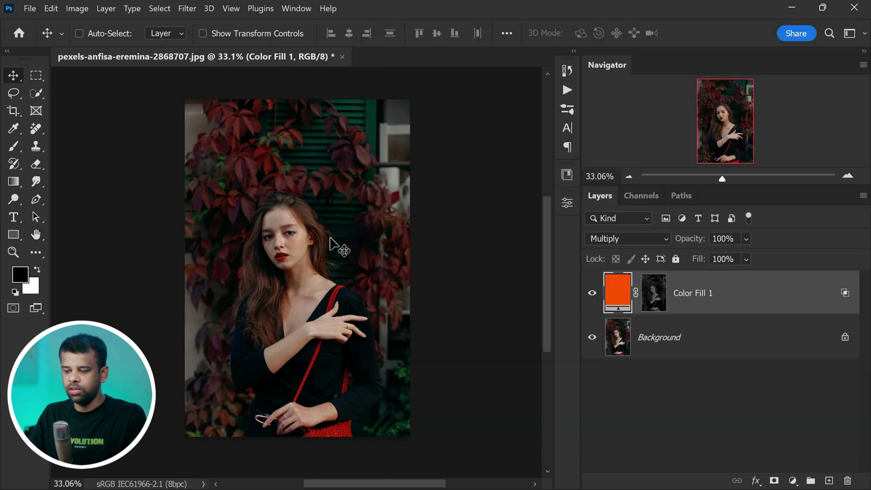
scroll(286, 245, "up", 2)
scroll(289, 238, "down", 1)
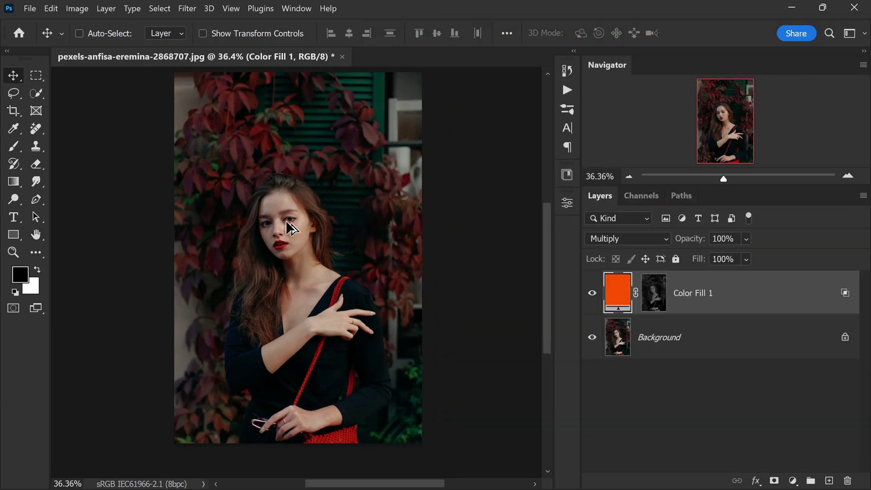
Compare the fill on and off, then ready a black Brush on the Color Fill 1 mask
left_click(592, 293)
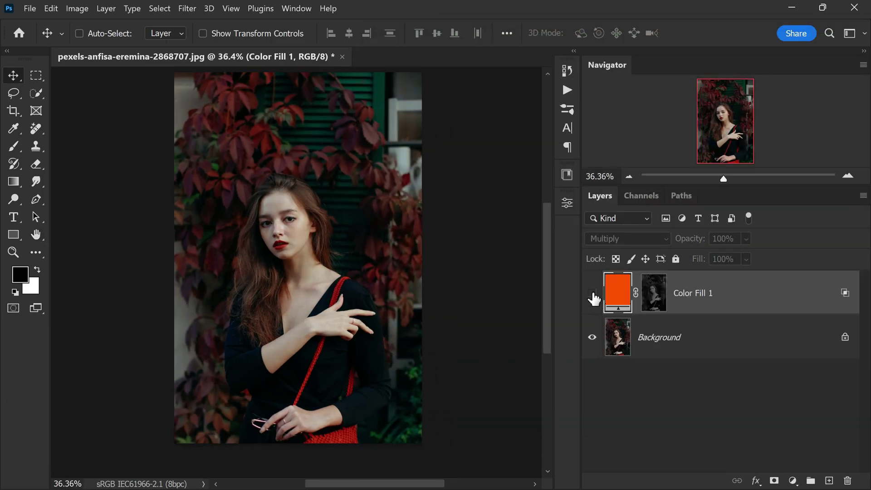
left_click(592, 293)
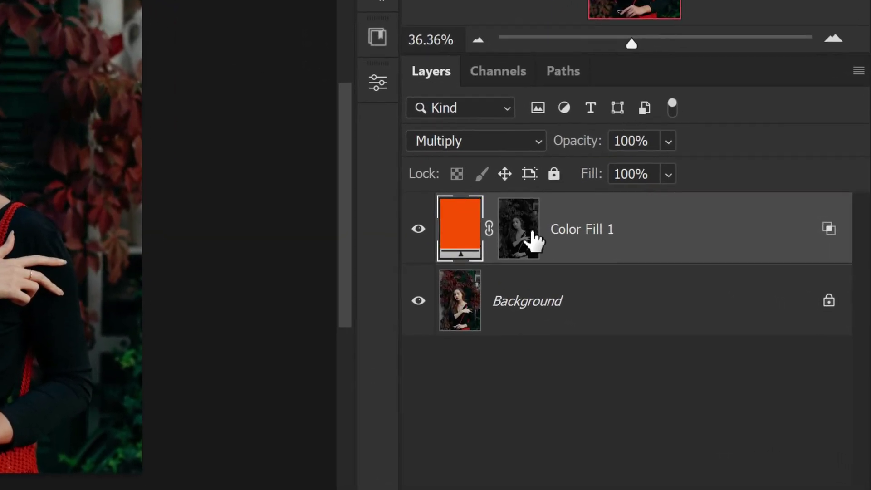
left_click(526, 232)
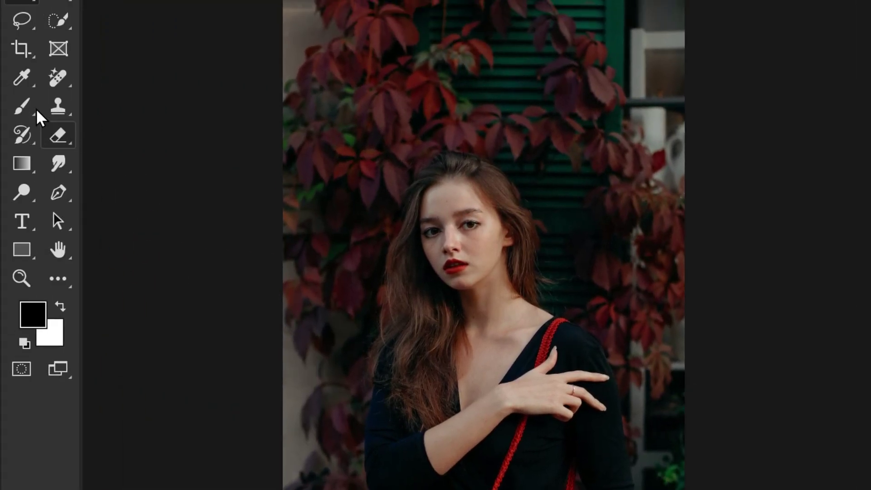
left_click(30, 103)
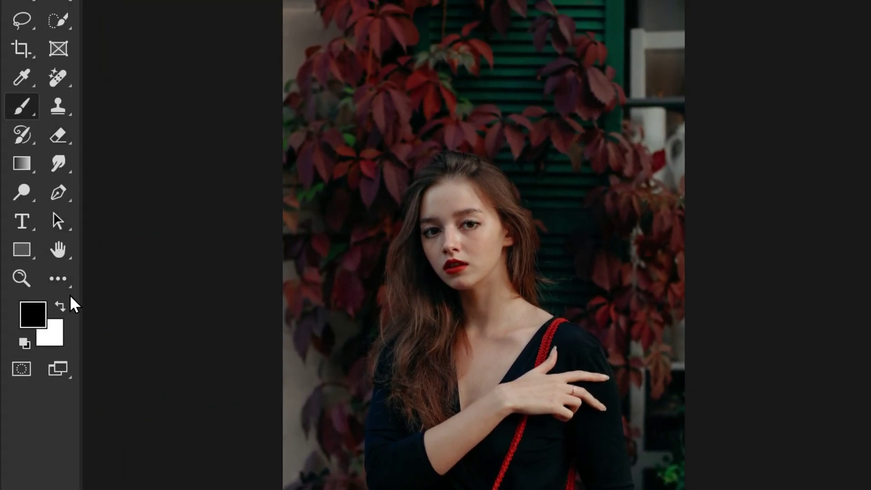
left_click(61, 308)
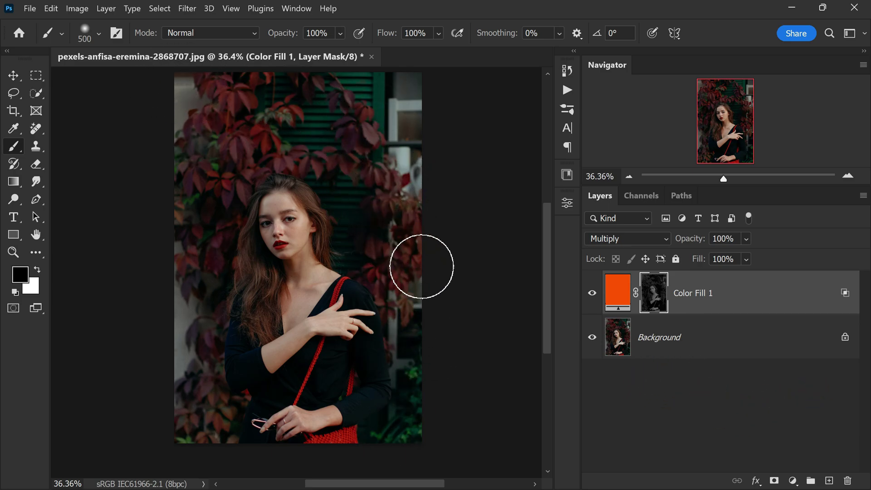
Reselect the fill layer itself and duplicate it as Color Fill 1 copy
left_click(592, 293)
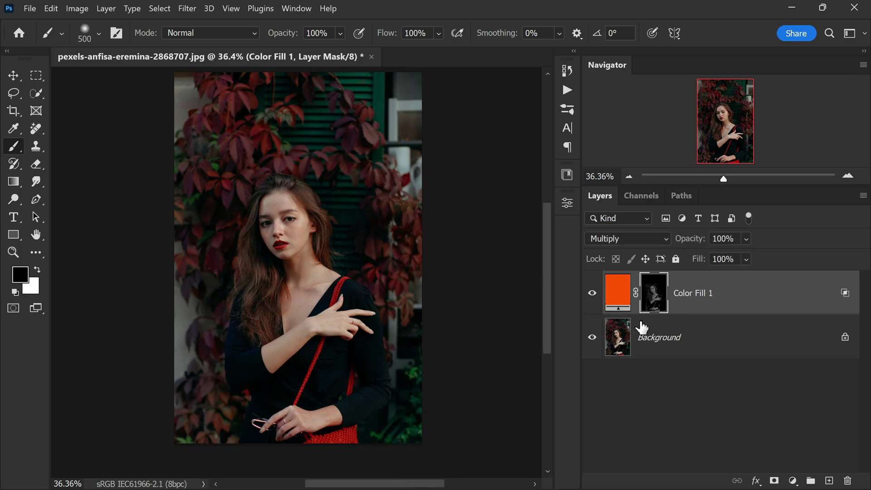
left_click(692, 299)
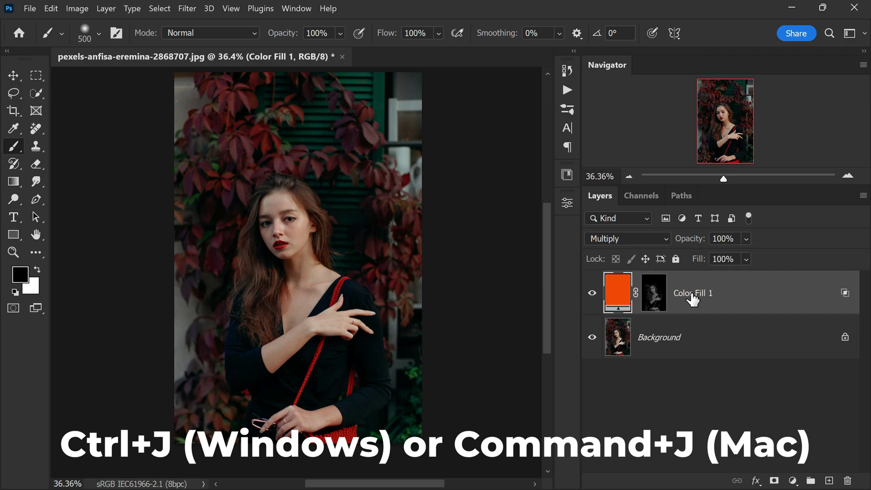
key("ctrl+j")
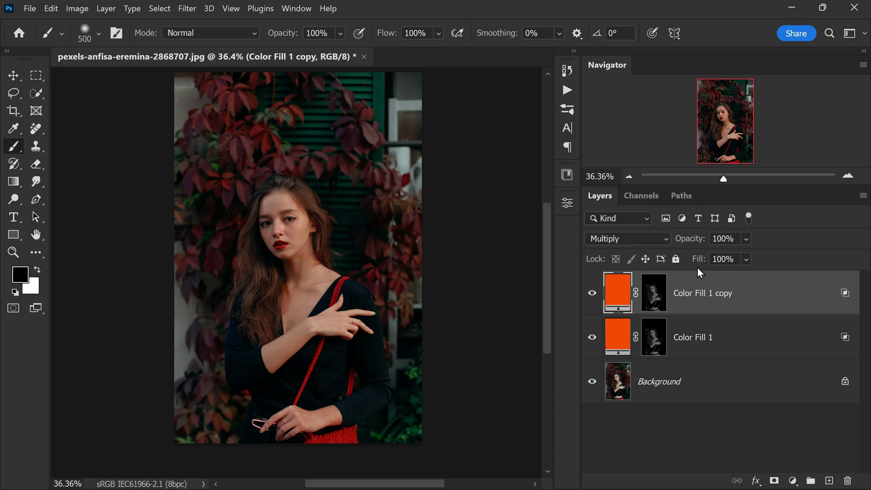
Lower Color Fill 1 copy to 50% opacity and toggle the Background layer to compare
left_click_drag(694, 240, 672, 240)
left_click(622, 435)
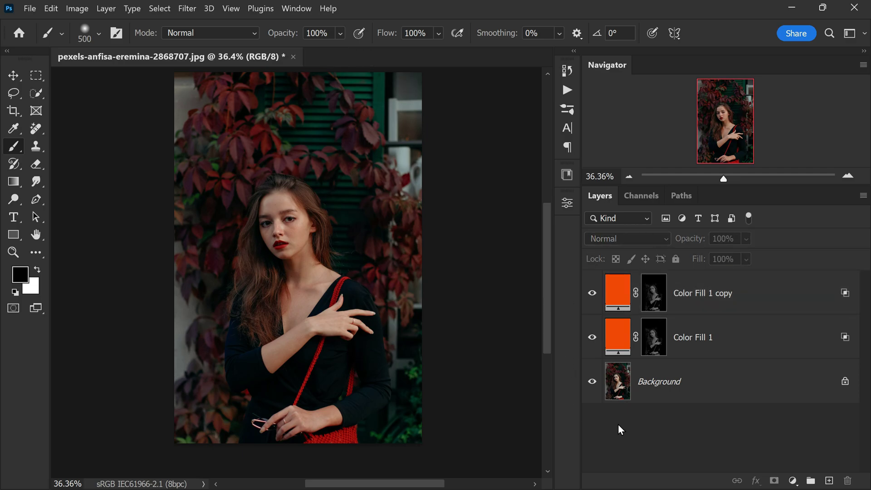
left_click(592, 382)
left_click(591, 382)
scroll(411, 280, "down", 1)
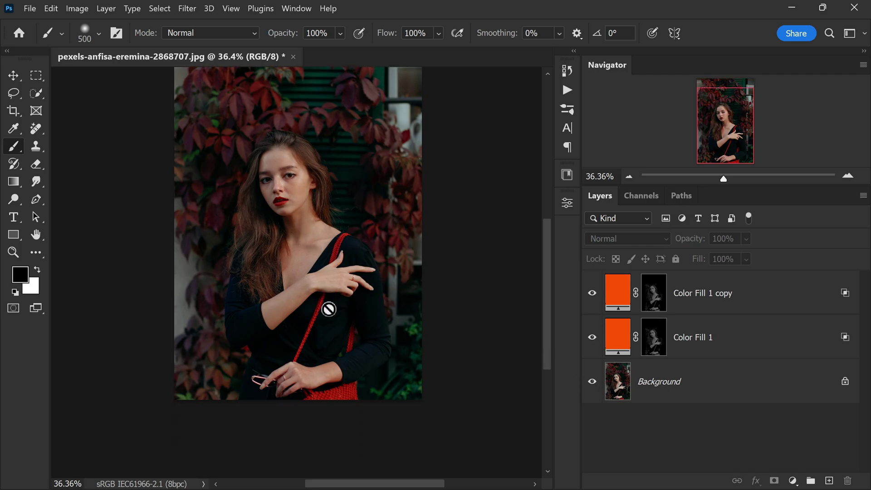
scroll(305, 286, "up", 1)
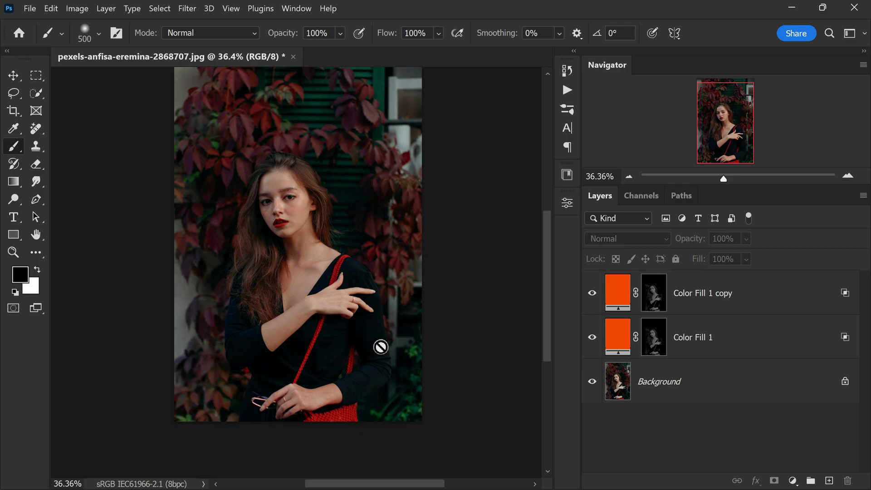